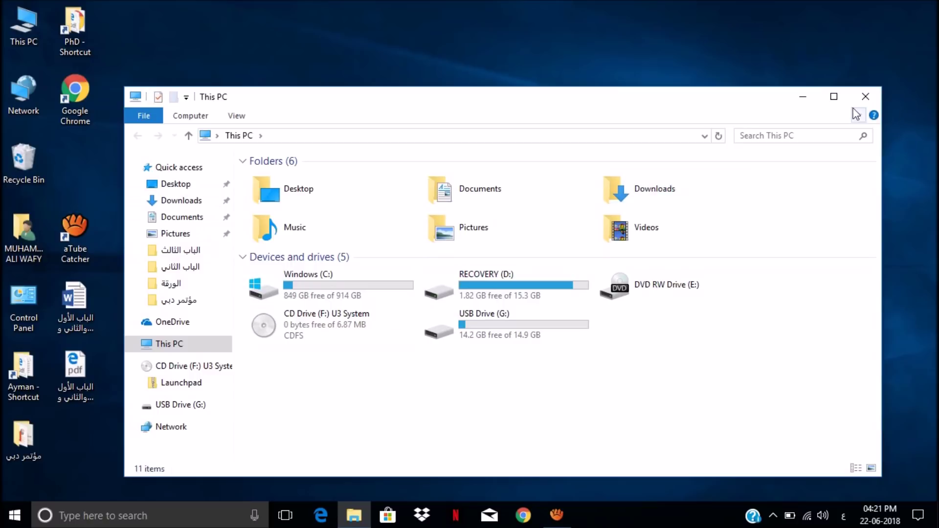
Maximise This PC, review its drives including Windows (C:) at 914 GB, then minimise it.
{"action": "left_click", "coordinate": [838, 100]}
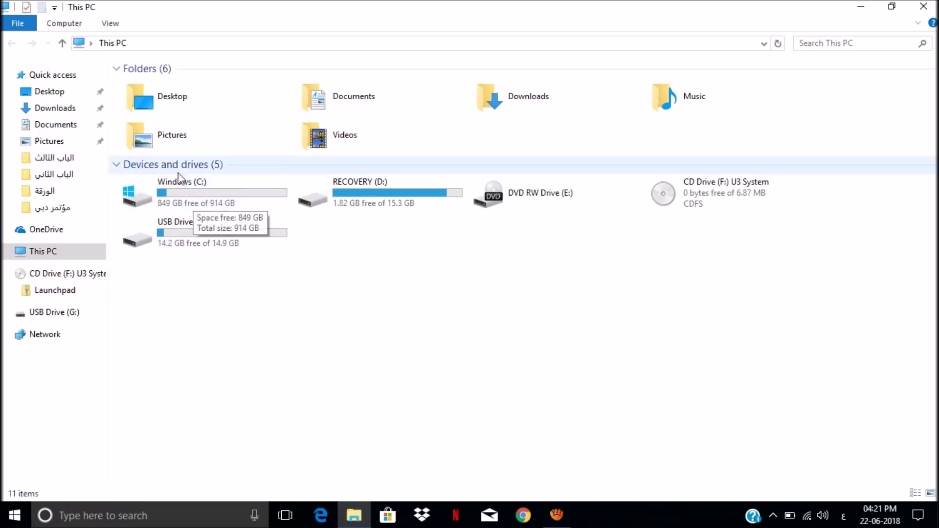
{"action": "mouse_move", "coordinate": [330, 285]}
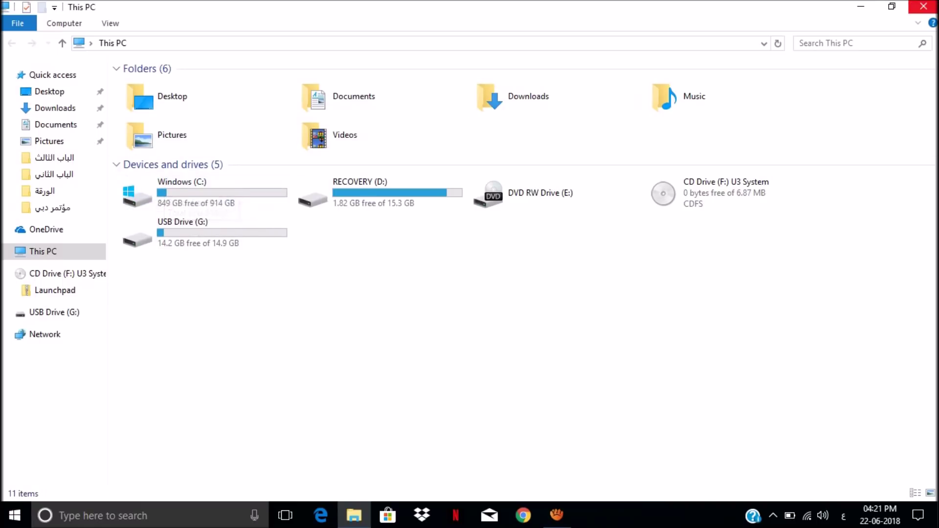
{"action": "left_click", "coordinate": [873, 6]}
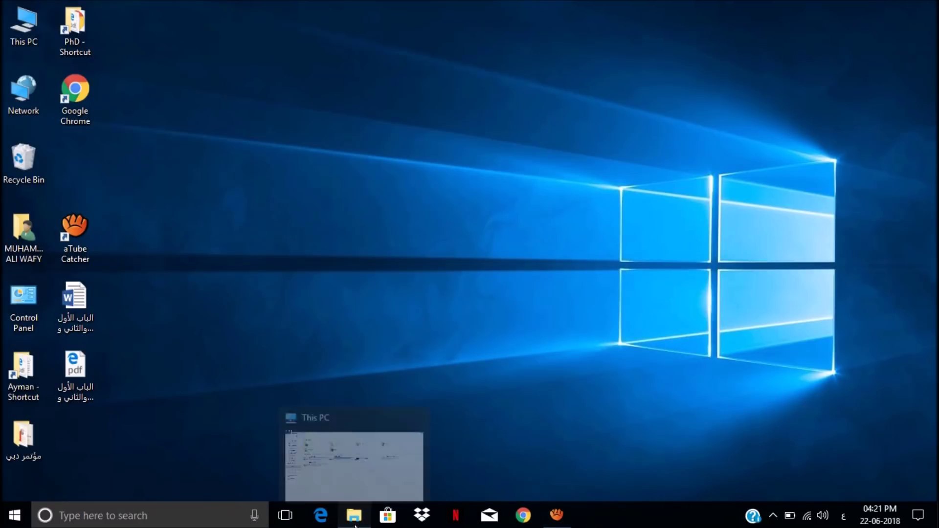
{"action": "left_click", "coordinate": [355, 516]}
Launch Computer Management from This PC's Manage option and from a 'disk management' search.
{"action": "left_click", "coordinate": [354, 517]}
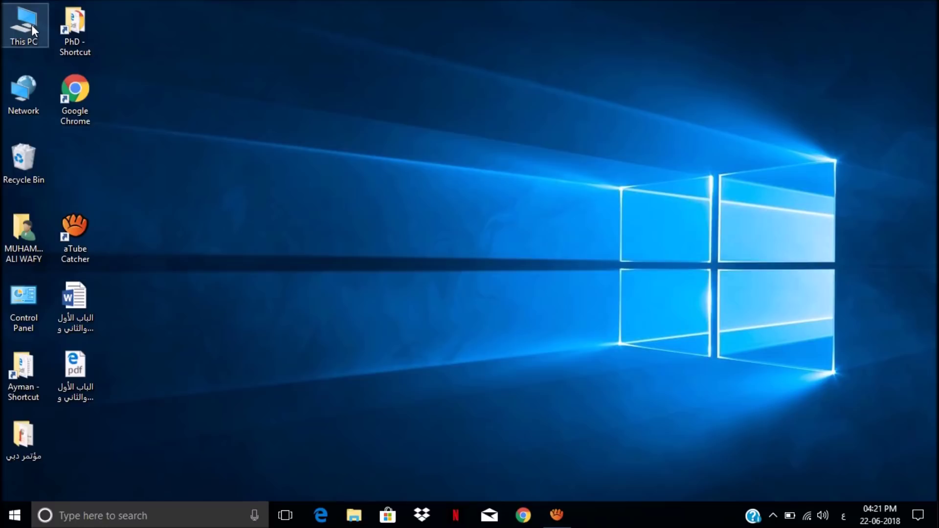
{"action": "right_click", "coordinate": [32, 24]}
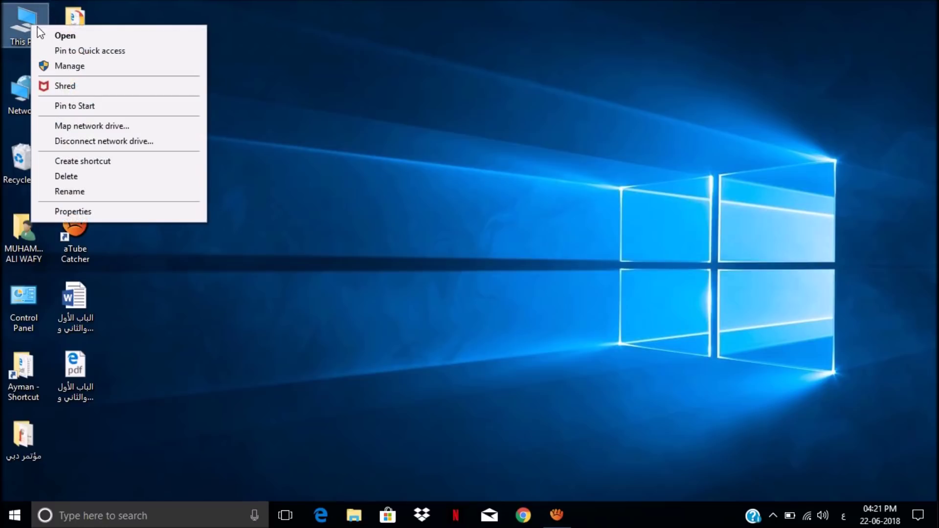
{"action": "left_click", "coordinate": [63, 65]}
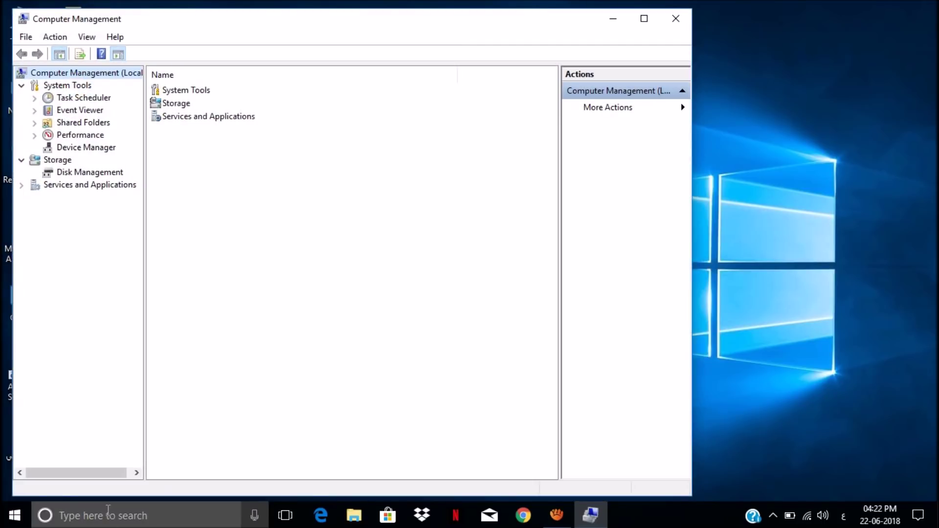
{"action": "left_click", "coordinate": [614, 20]}
{"action": "left_click", "coordinate": [79, 516]}
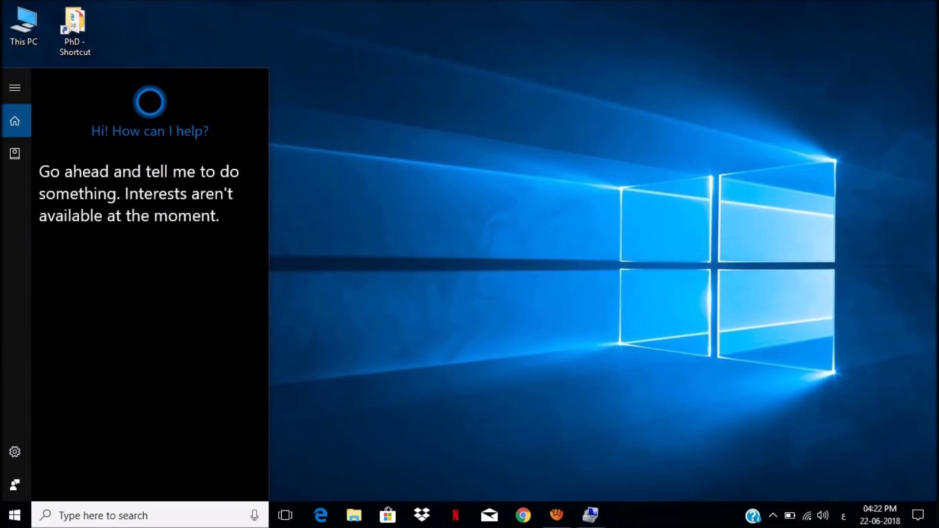
{"action": "type", "text": "disk"}
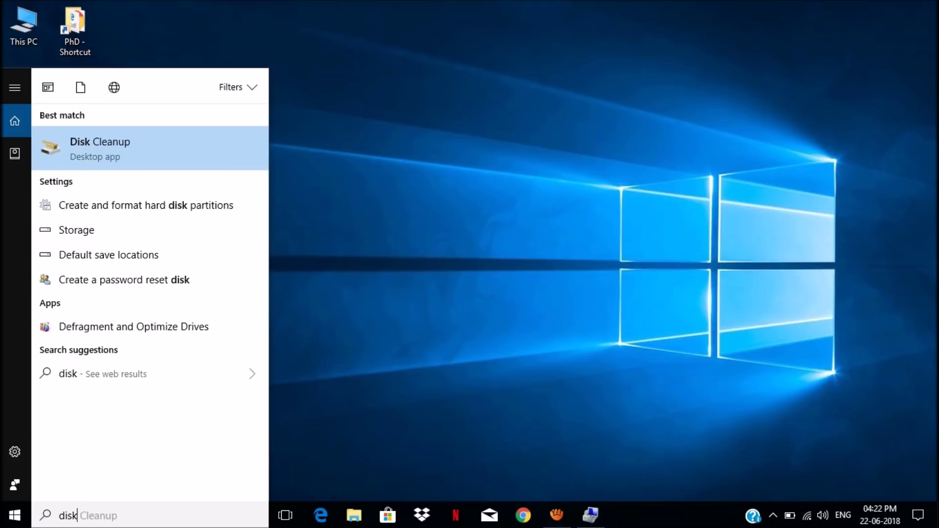
{"action": "type", "text": " mana"}
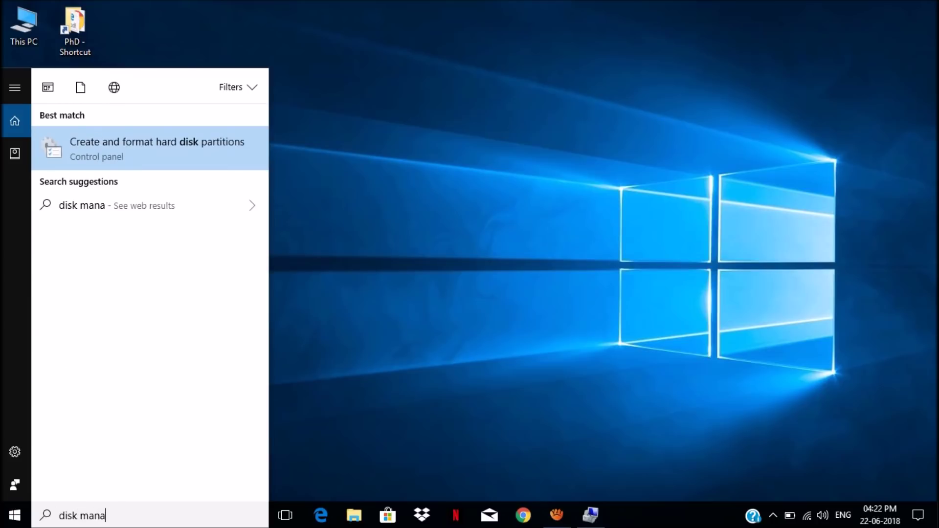
{"action": "type", "text": "gement"}
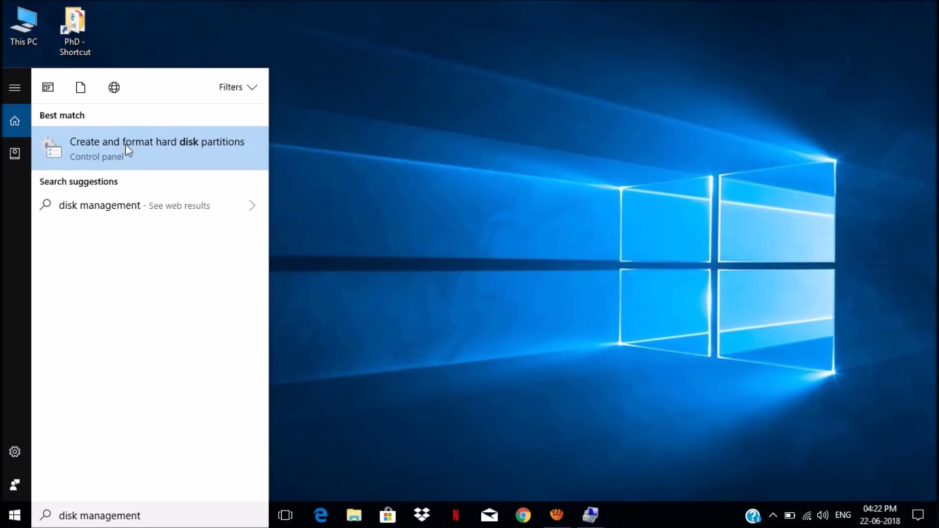
{"action": "key", "text": "Return"}
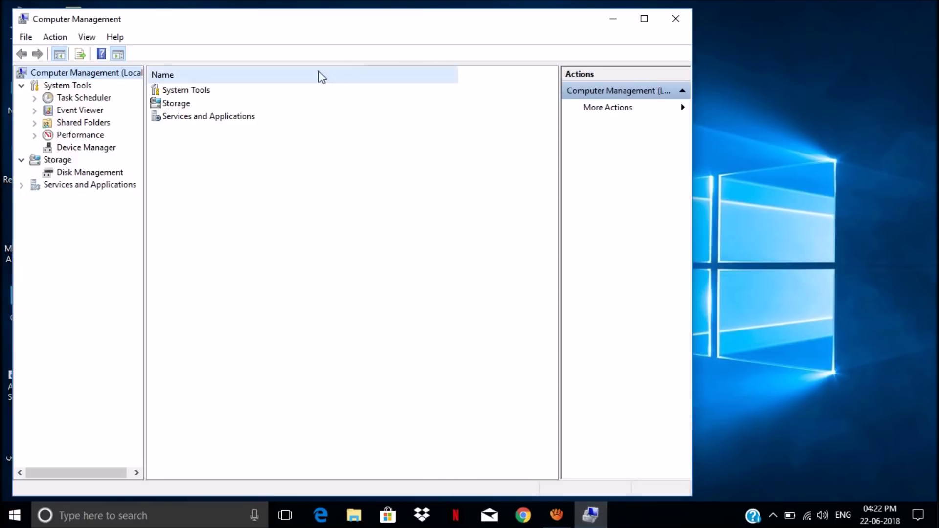
Expand Storage, show Disk Management, and bring up the Windows (C:) partition's menu.
{"action": "left_click", "coordinate": [176, 103]}
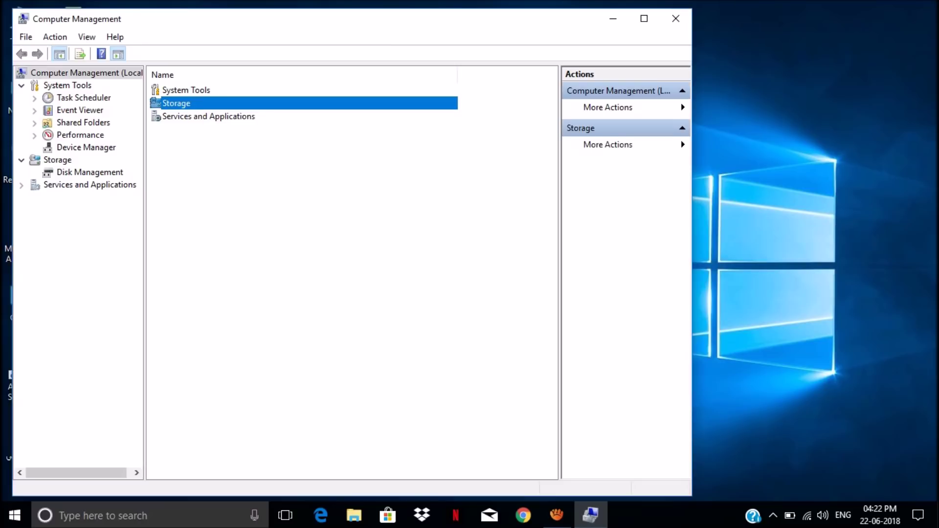
{"action": "key", "text": "Return"}
{"action": "key", "text": "Down"}
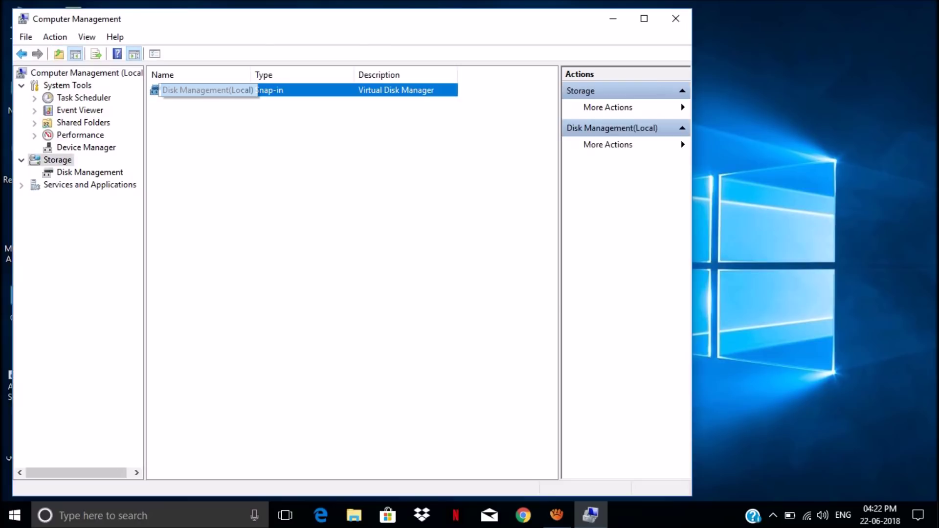
{"action": "key", "text": "Return"}
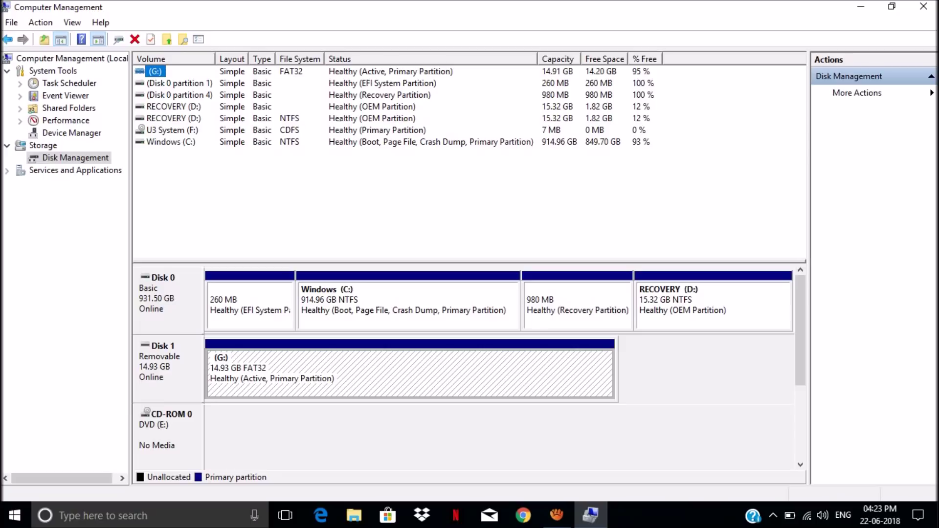
{"action": "right_click", "coordinate": [374, 307]}
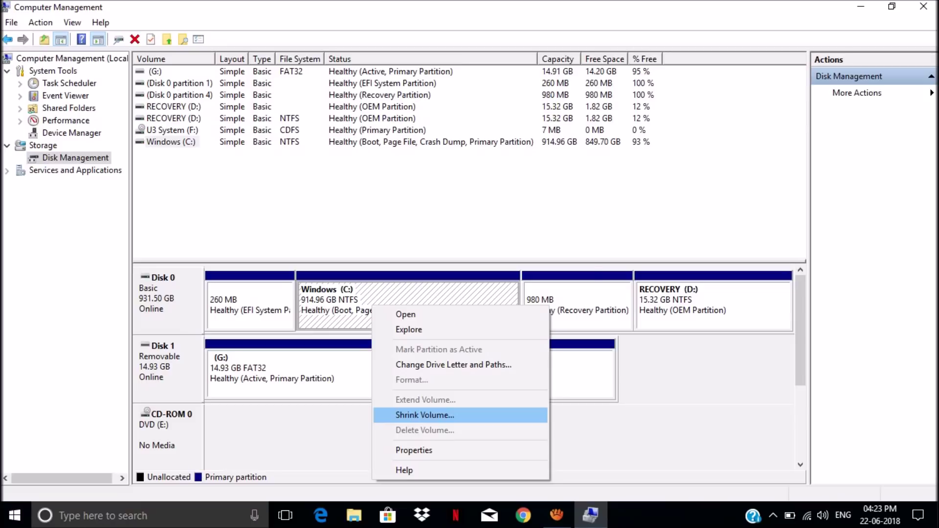
Choose Shrink Volume for Windows (C:), which offers 412381 MB of shrink space.
{"action": "left_click", "coordinate": [425, 415]}
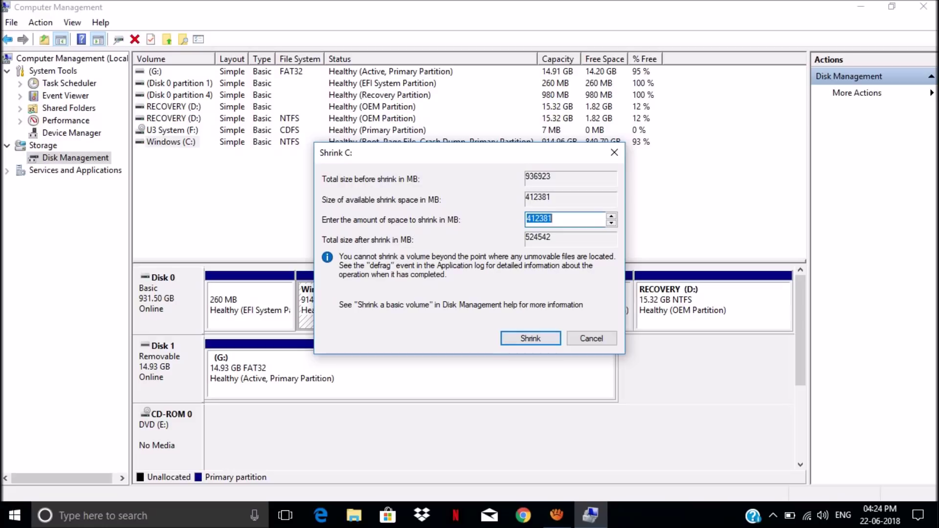
Confirm the shrink of C: and bring up the 402.72 GB unallocated space's menu.
{"action": "key", "text": "Return"}
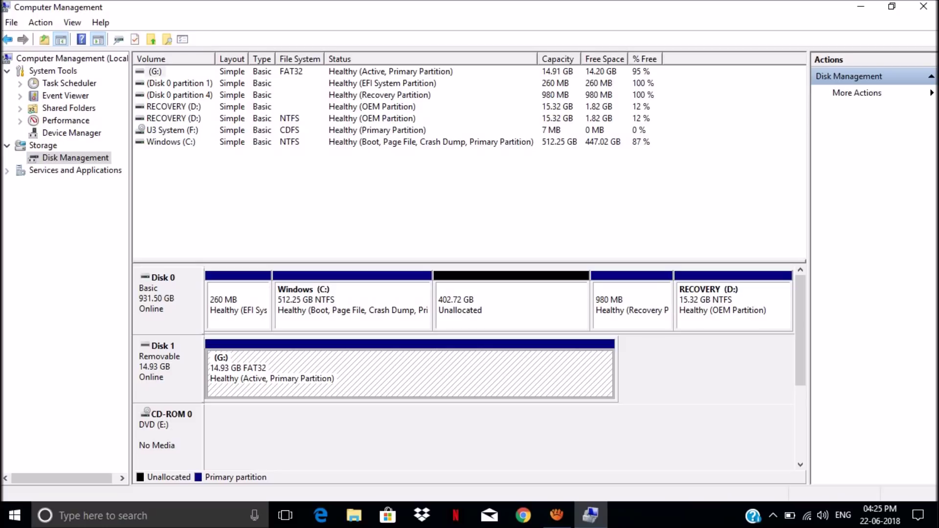
{"action": "right_click", "coordinate": [470, 305]}
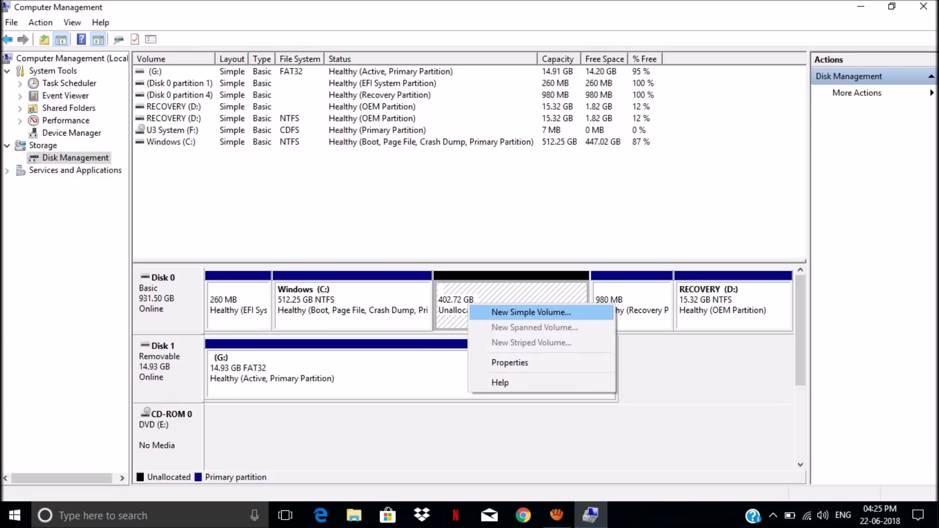
Start a New Simple Volume on the unallocated space with a size of about 98 GB.
{"action": "left_click", "coordinate": [531, 312]}
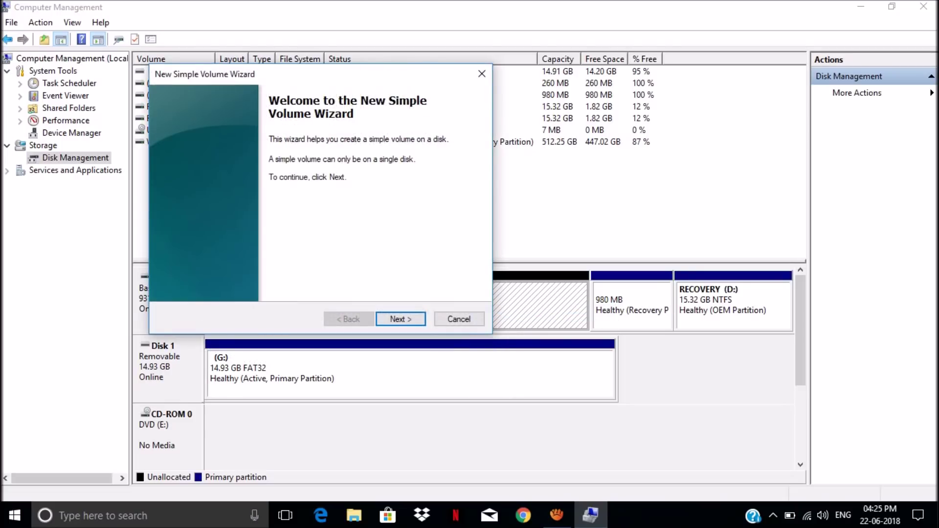
{"action": "key", "text": "Return"}
{"action": "key", "text": "shift+Left"}
{"action": "key", "text": "shift+Left"}
{"action": "key", "text": "shift+Left"}
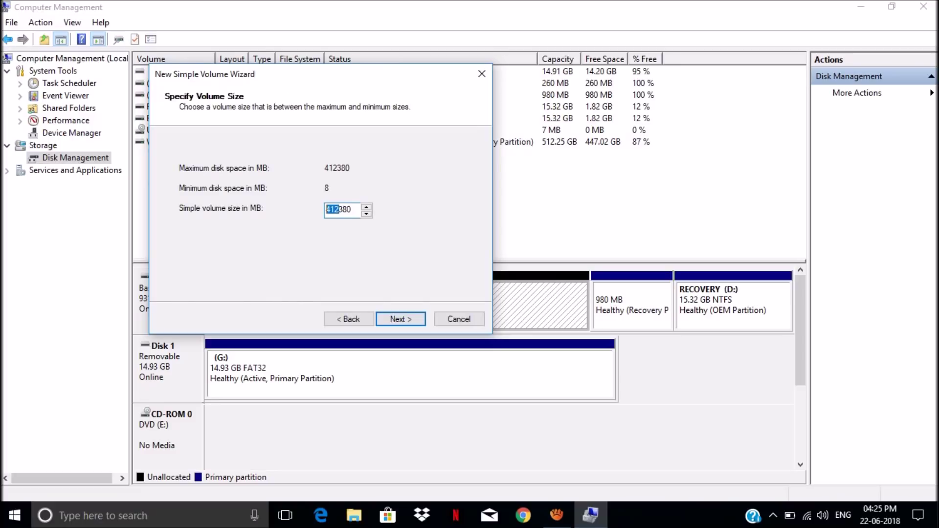
{"action": "type", "text": "1"}
{"action": "type", "text": "00"}
{"action": "key", "text": "shift+Left"}
{"action": "key", "text": "shift+Left"}
{"action": "key", "text": "shift+Left"}
{"action": "key", "text": "Return"}
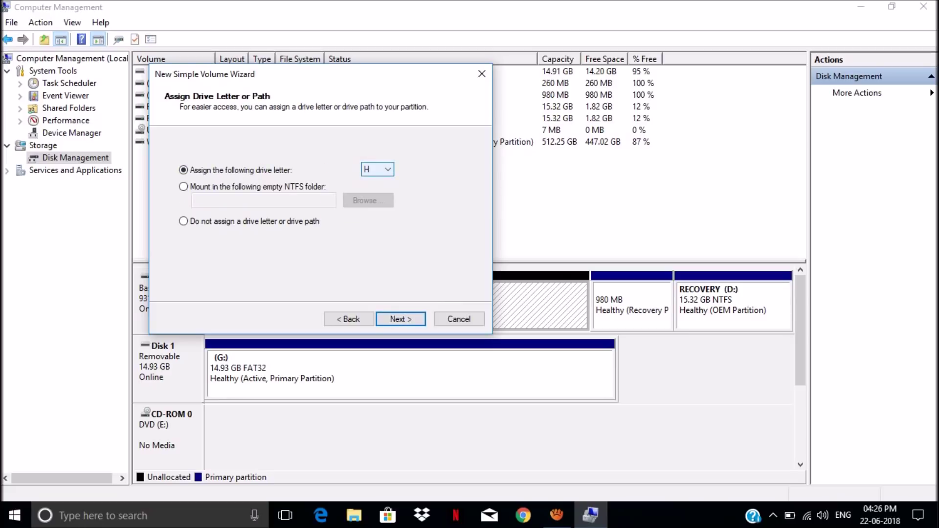
Assign drive letter H, label the volume Personal, and finish the wizard.
{"action": "key", "text": "alt+Down"}
{"action": "key", "text": "Return"}
{"action": "key", "text": "Return"}
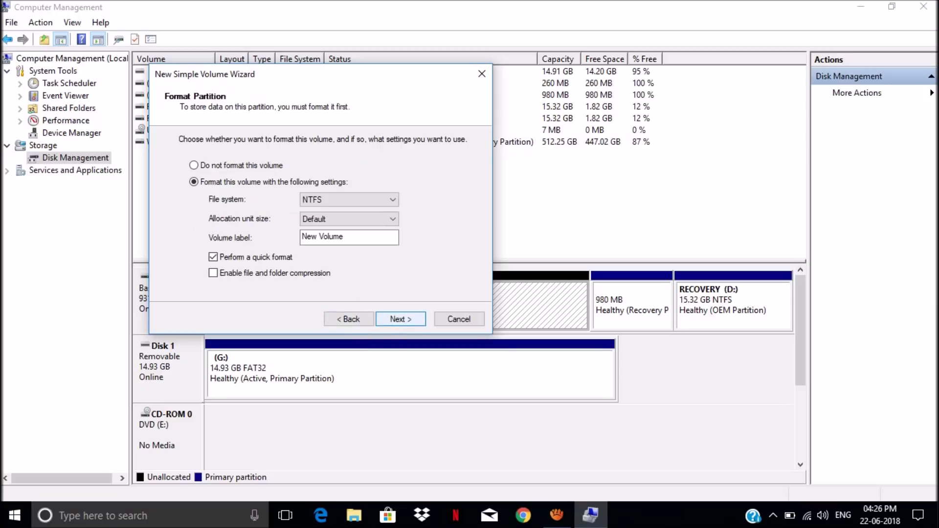
{"action": "key", "text": "Tab"}
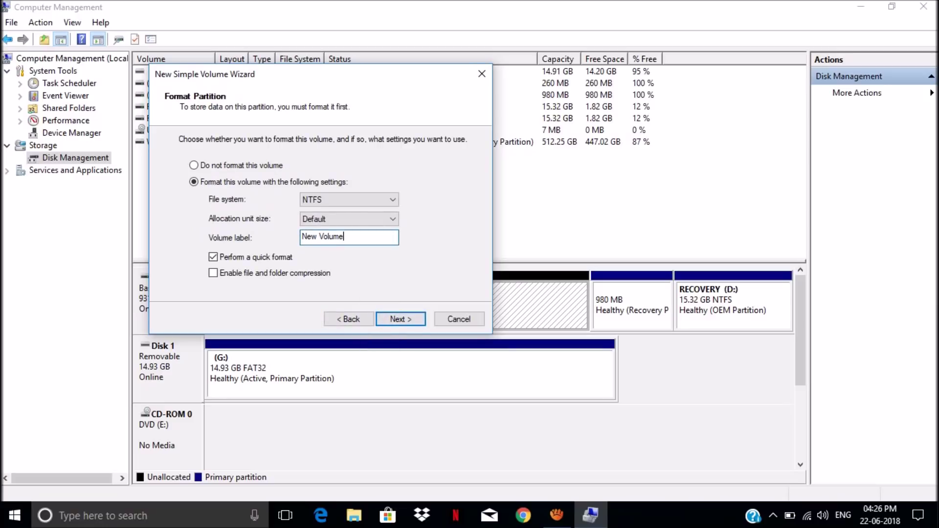
{"action": "key", "text": "BackSpace"}
{"action": "type", "text": "Personal"}
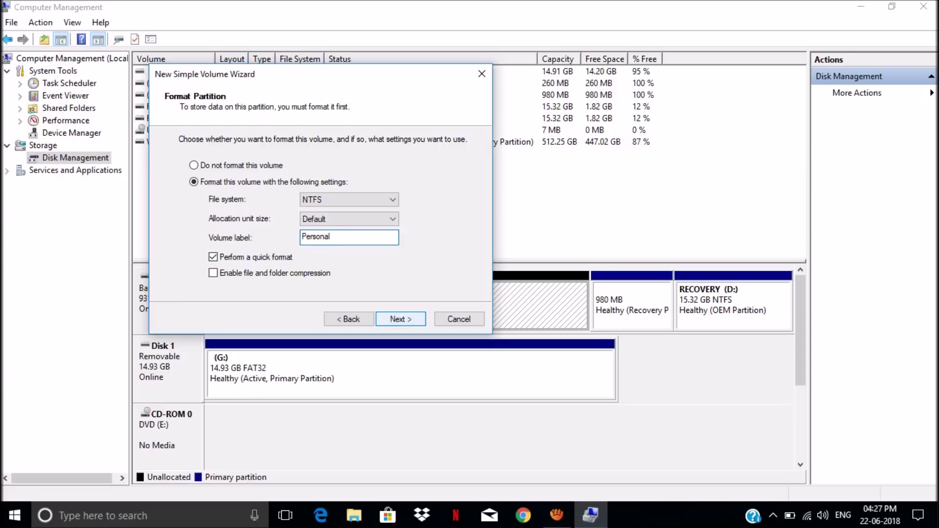
{"action": "key", "text": "Return"}
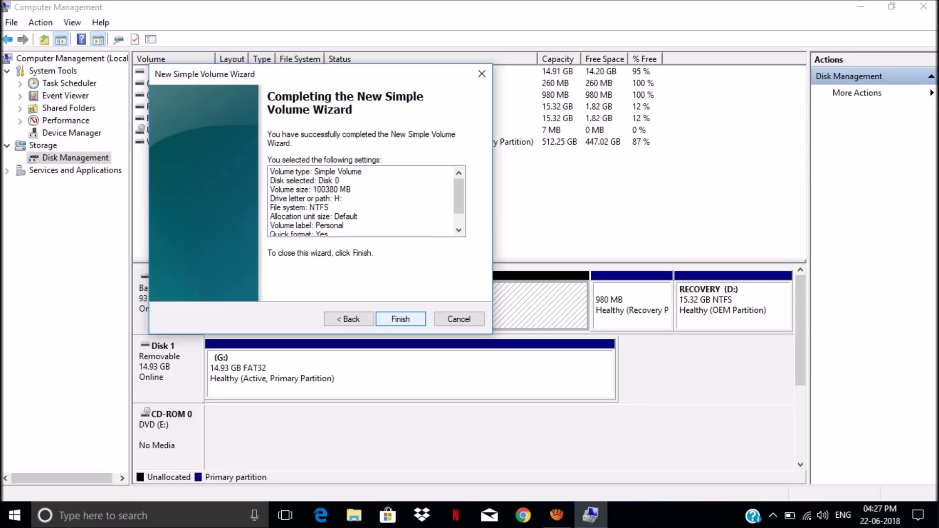
{"action": "key", "text": "Return"}
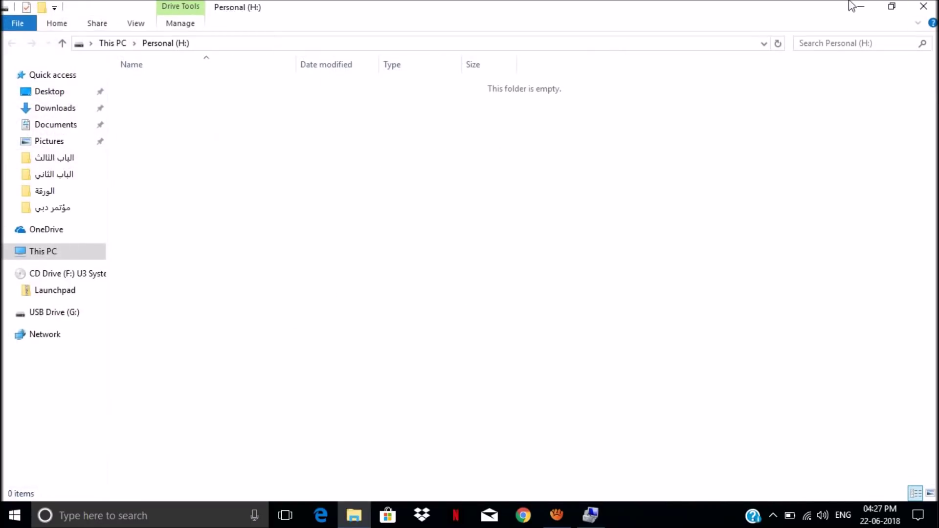
{"action": "left_click", "coordinate": [851, 5]}
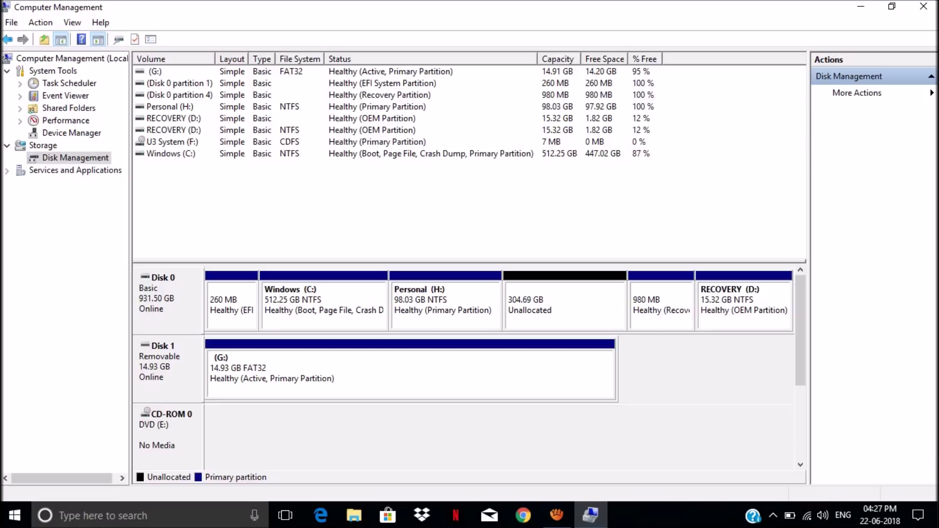
Start a new simple volume on the 304.69 GB space, sized 150000 MB, as drive I:.
{"action": "right_click", "coordinate": [548, 305]}
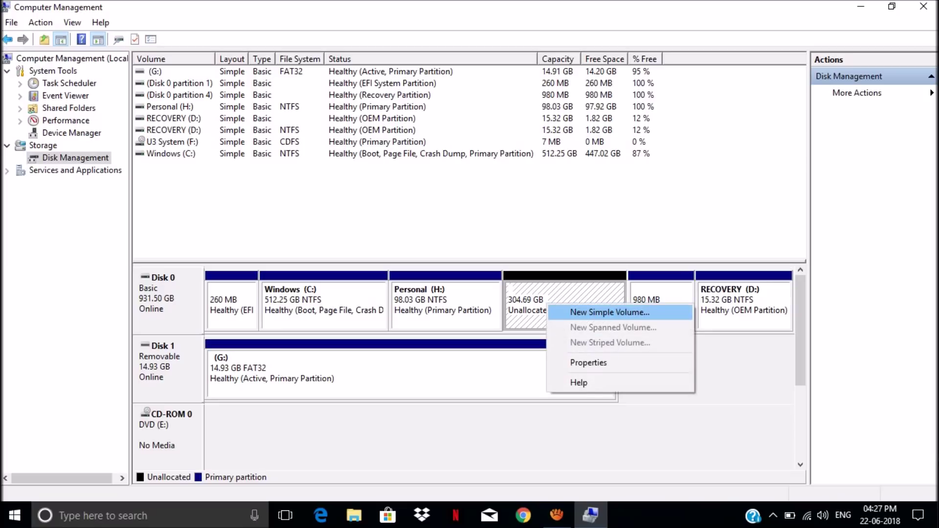
{"action": "left_click", "coordinate": [609, 312]}
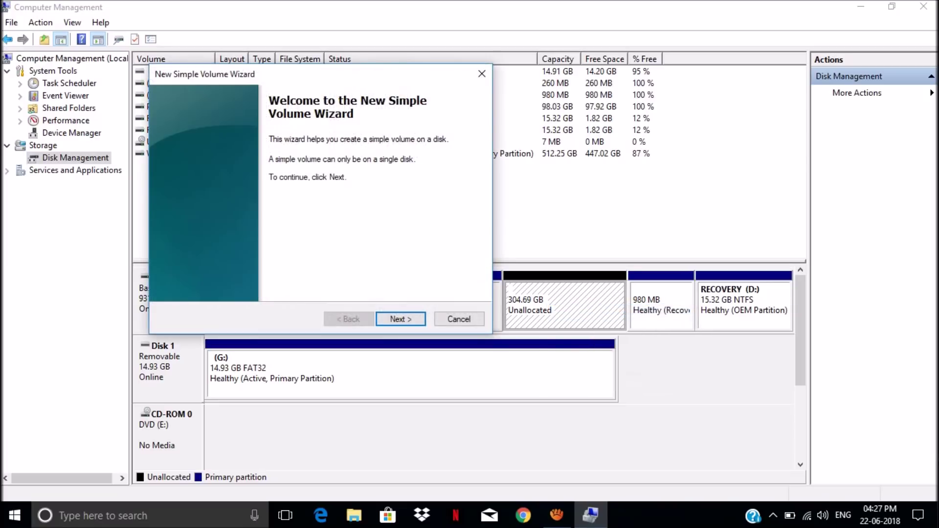
{"action": "left_click", "coordinate": [401, 319]}
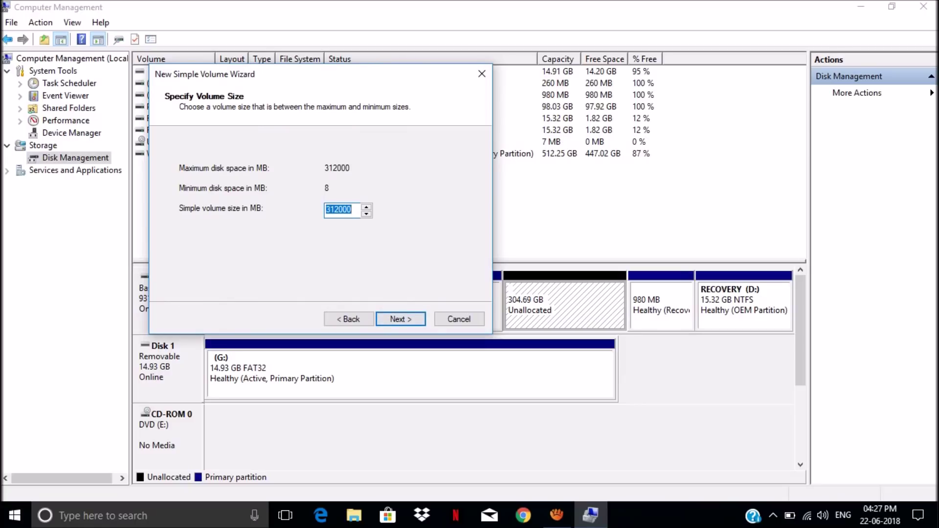
{"action": "left_click", "coordinate": [339, 210]}
{"action": "left_click_drag", "start_coordinate": [340, 208], "coordinate": [325, 210]}
{"action": "type", "text": "1"}
{"action": "type", "text": "50"}
{"action": "key", "text": "Return"}
{"action": "key", "text": "Return"}
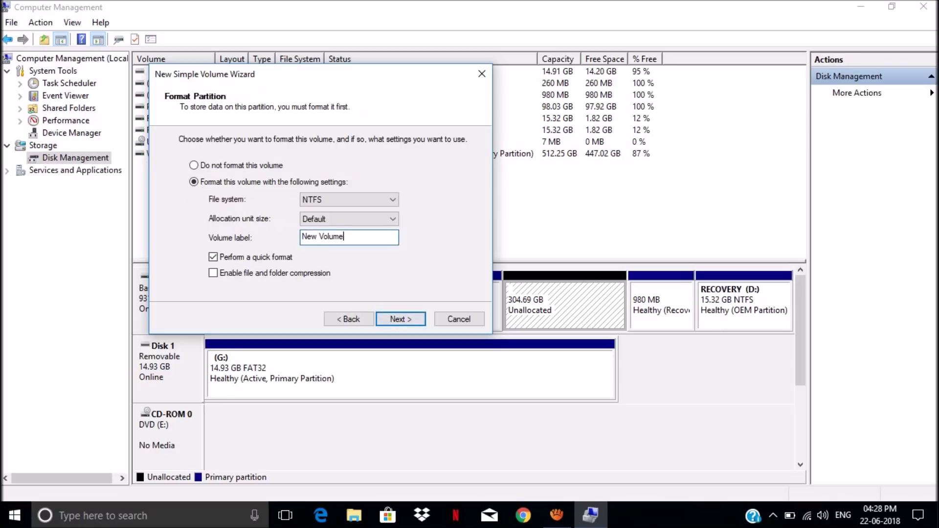
Label the volume Official, finish the wizard, and close the Official (I:) window.
{"action": "key", "text": "ctrl+a"}
{"action": "type", "text": "Offic"}
{"action": "type", "text": "ial"}
{"action": "key", "text": "Return"}
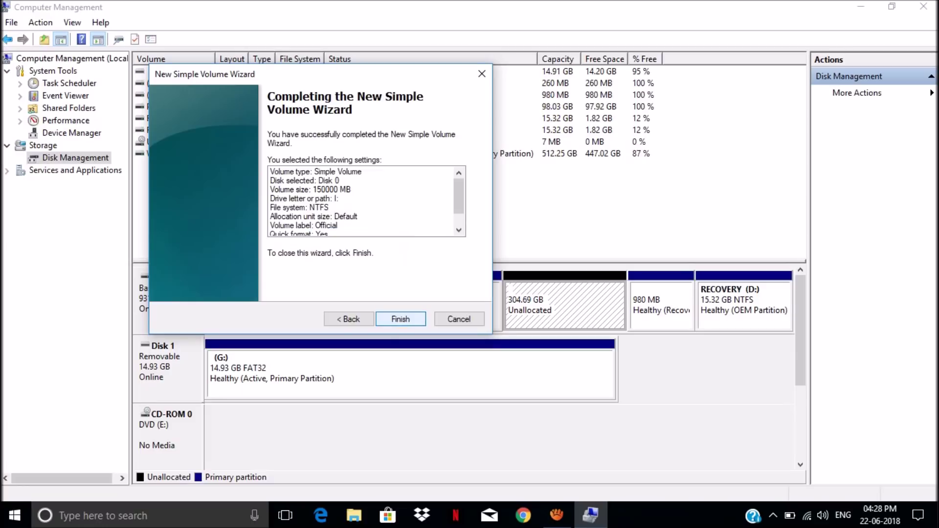
{"action": "key", "text": "Return"}
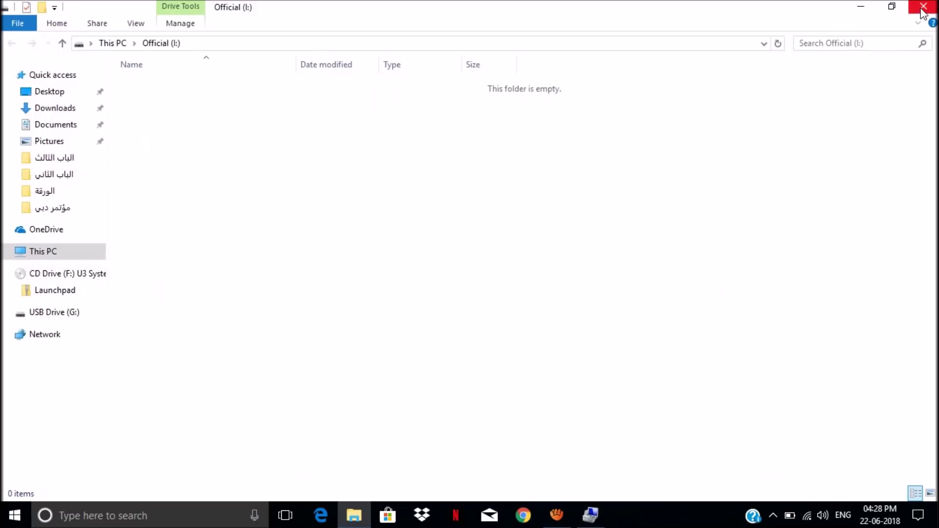
{"action": "left_click", "coordinate": [923, 10]}
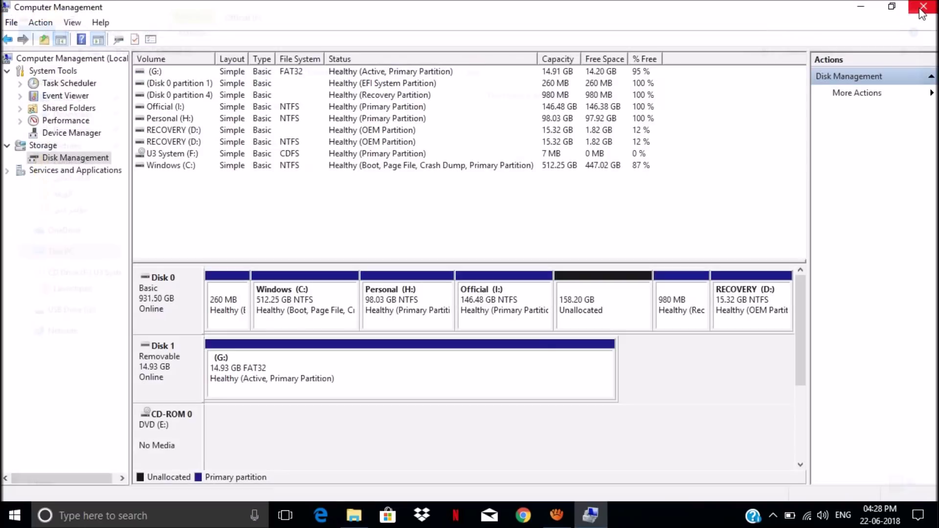
Start a new simple volume using all remaining space, with drive letter J.
{"action": "right_click", "coordinate": [580, 308]}
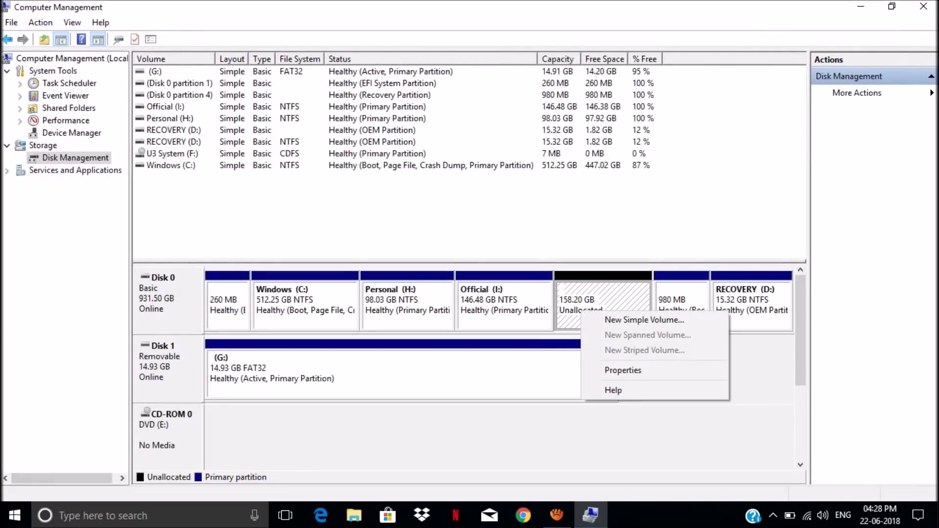
{"action": "left_click", "coordinate": [602, 320]}
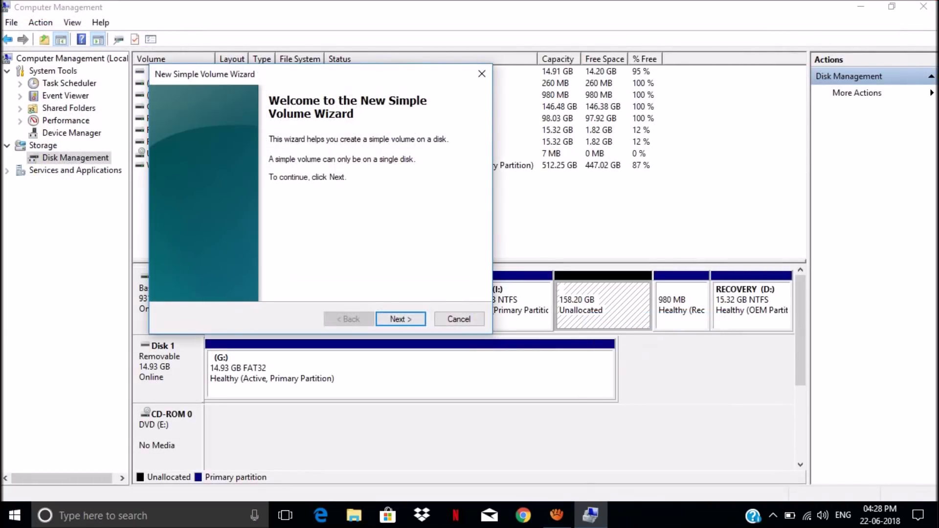
{"action": "left_click", "coordinate": [401, 319]}
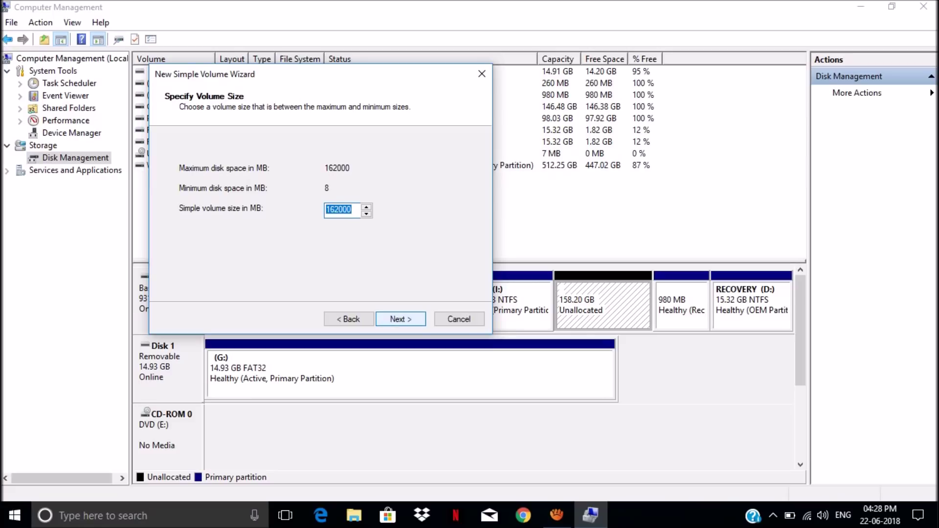
{"action": "key", "text": "Return"}
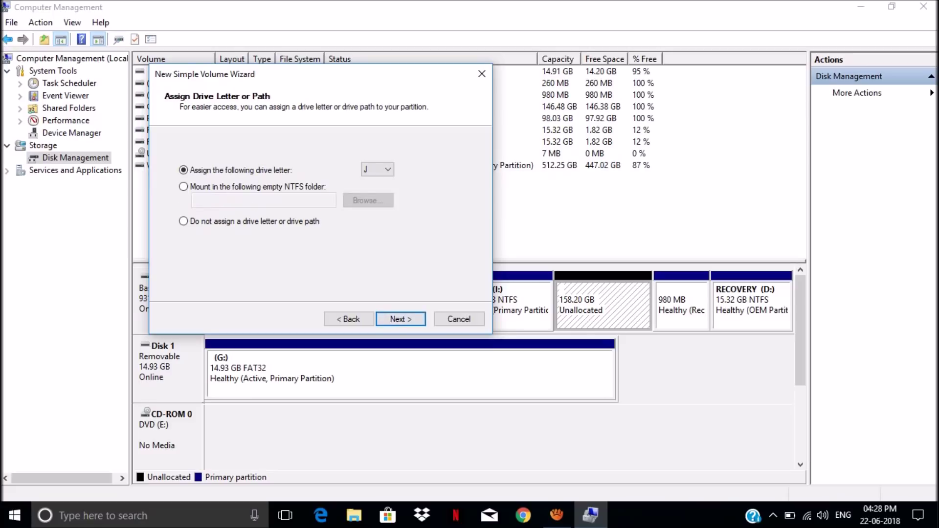
{"action": "key", "text": "Return"}
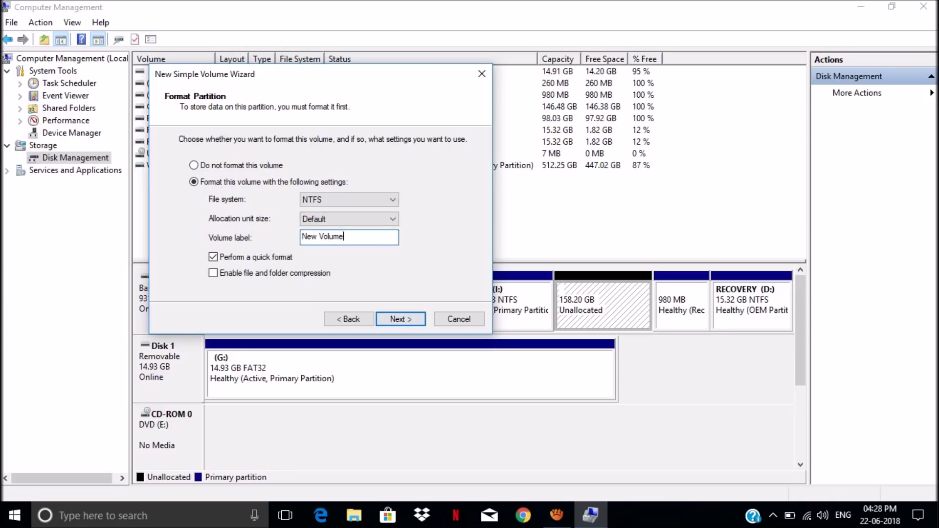
{"action": "type", "text": "Ayman"}
Label the volume Ayman, finish the wizard, and close the J: window and Computer Management.
{"action": "key", "text": "Return"}
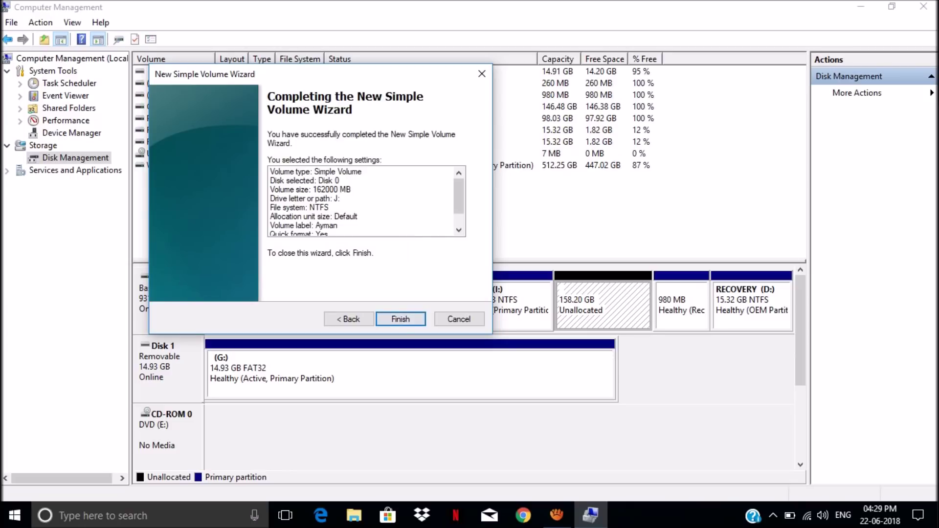
{"action": "key", "text": "Return"}
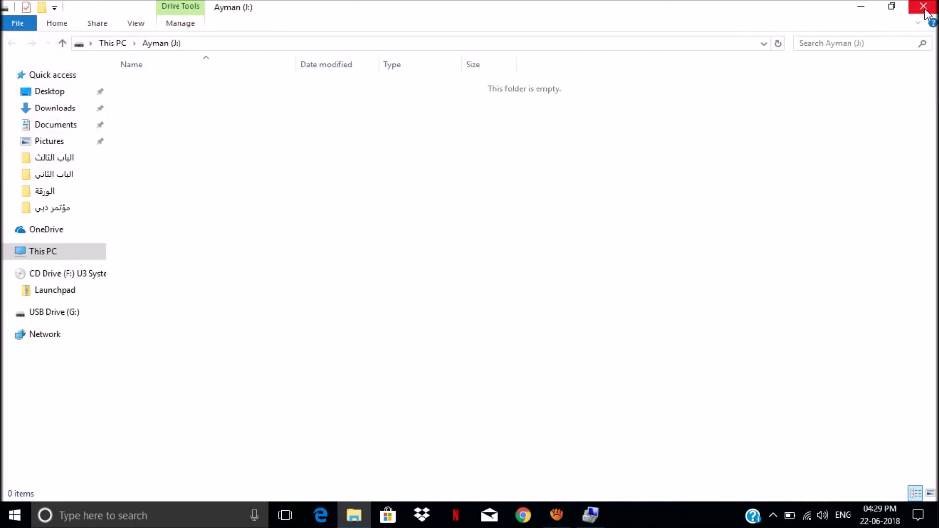
{"action": "left_click", "coordinate": [923, 6]}
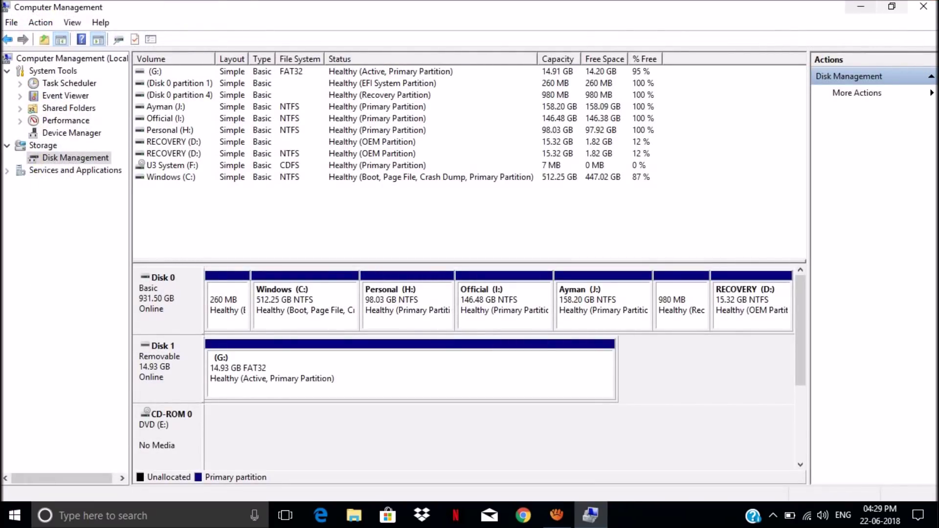
{"action": "left_click", "coordinate": [924, 7]}
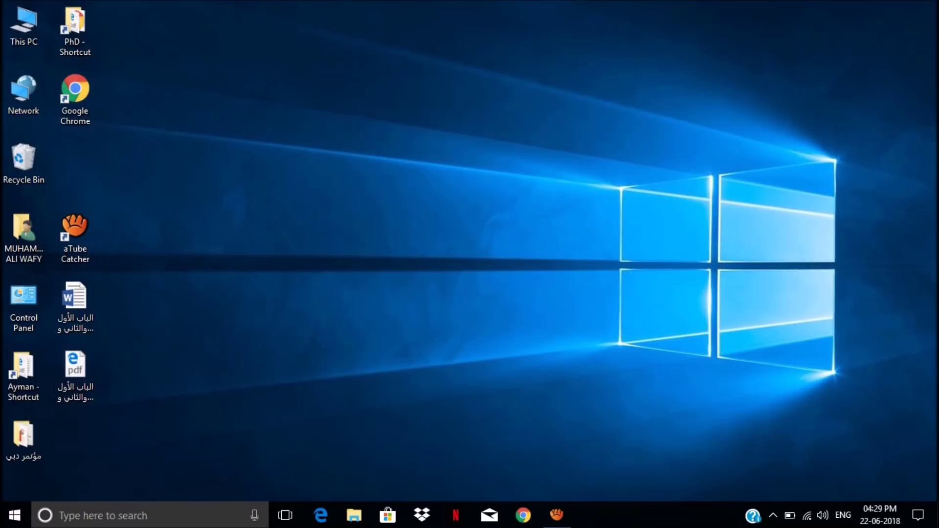
Open This PC from the desktop to see Personal (H:), Official (I:) and Ayman (J:).
{"action": "double_click", "coordinate": [11, 18]}
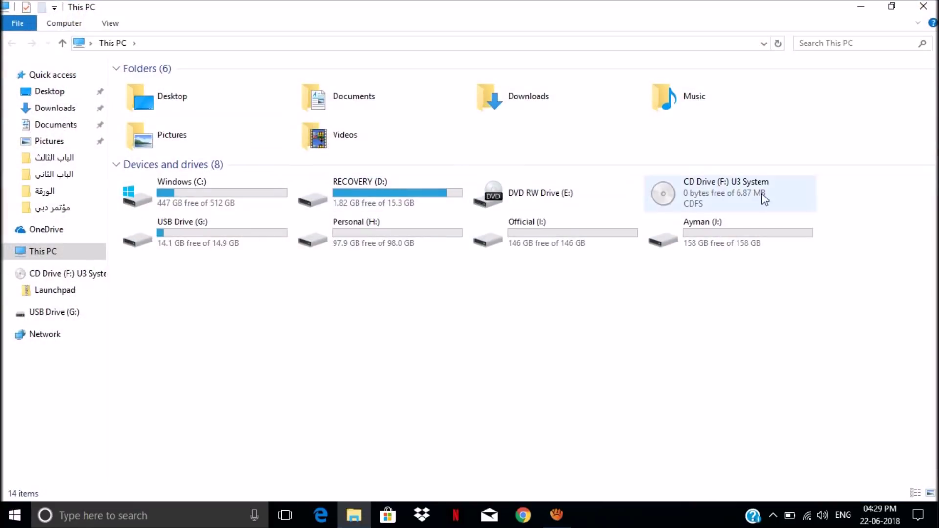